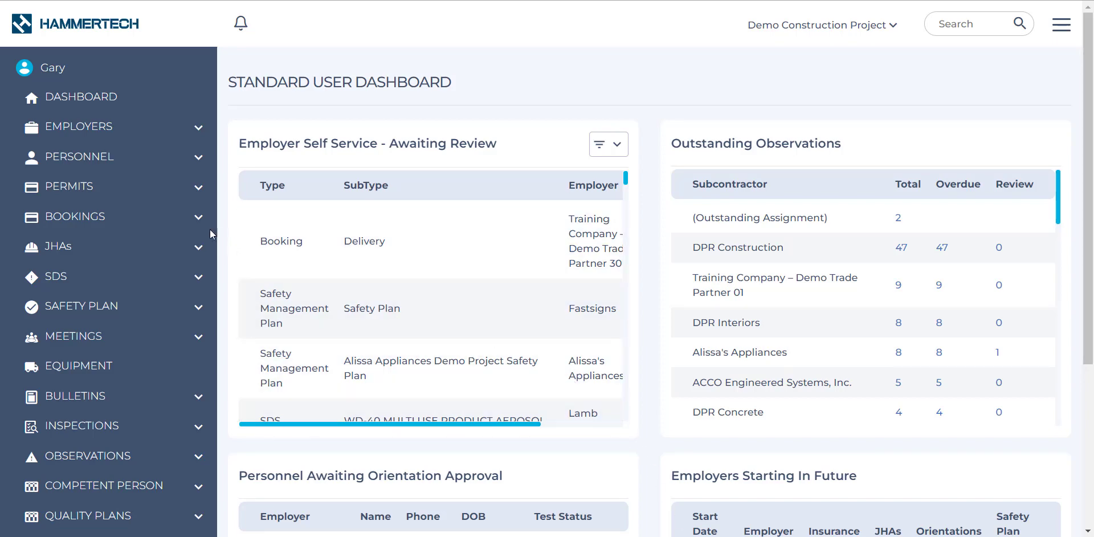
Start a new JHA and set its employer to DPR Concrete.
left_click(76, 250)
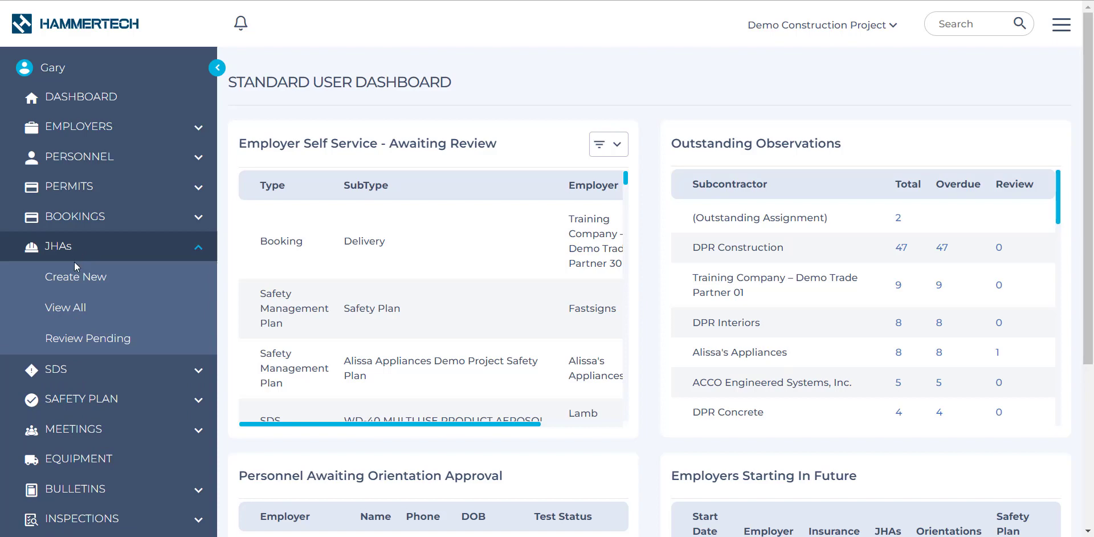
left_click(76, 277)
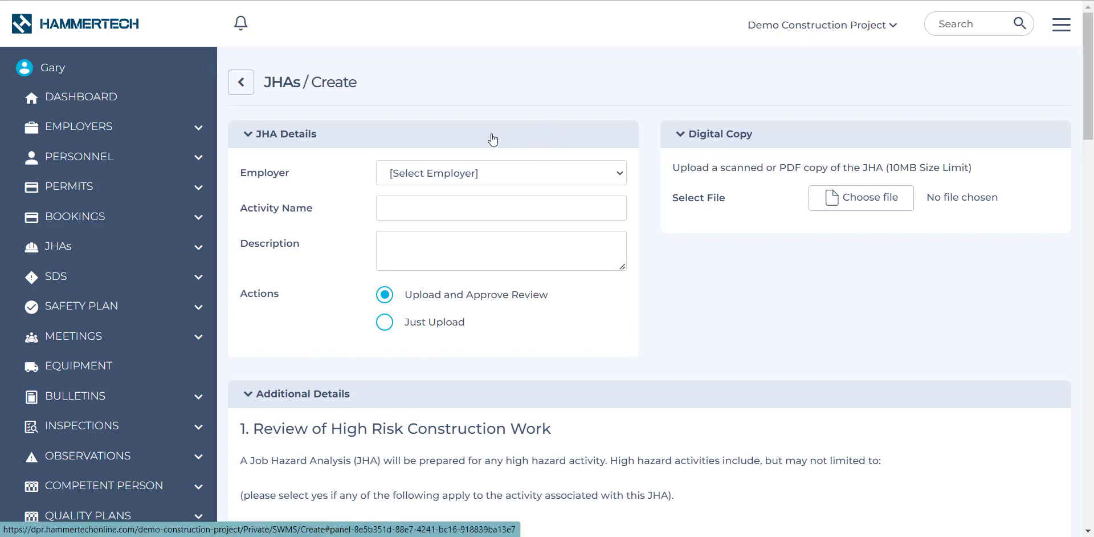
left_click(496, 168)
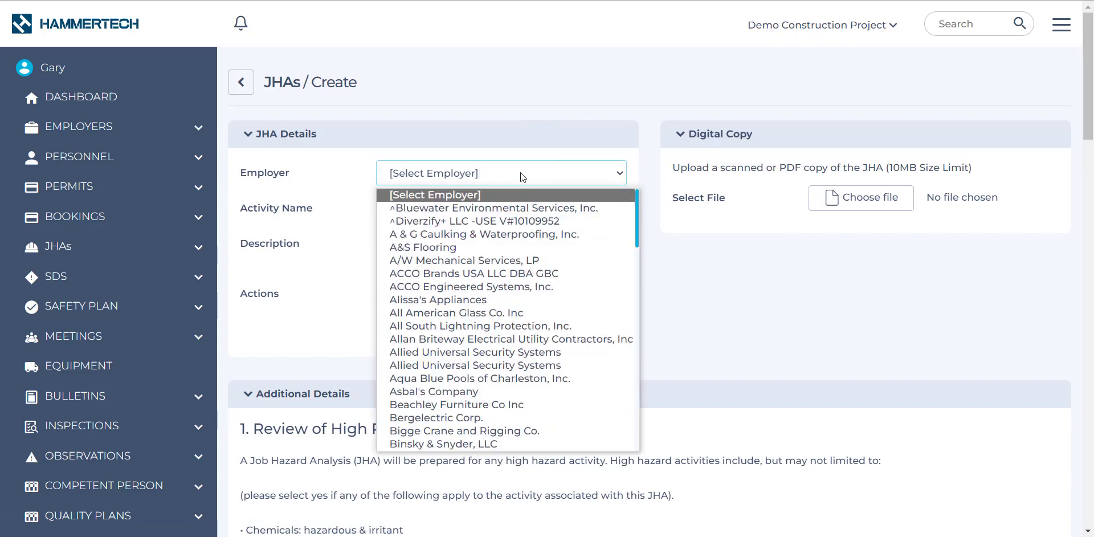
key("d")
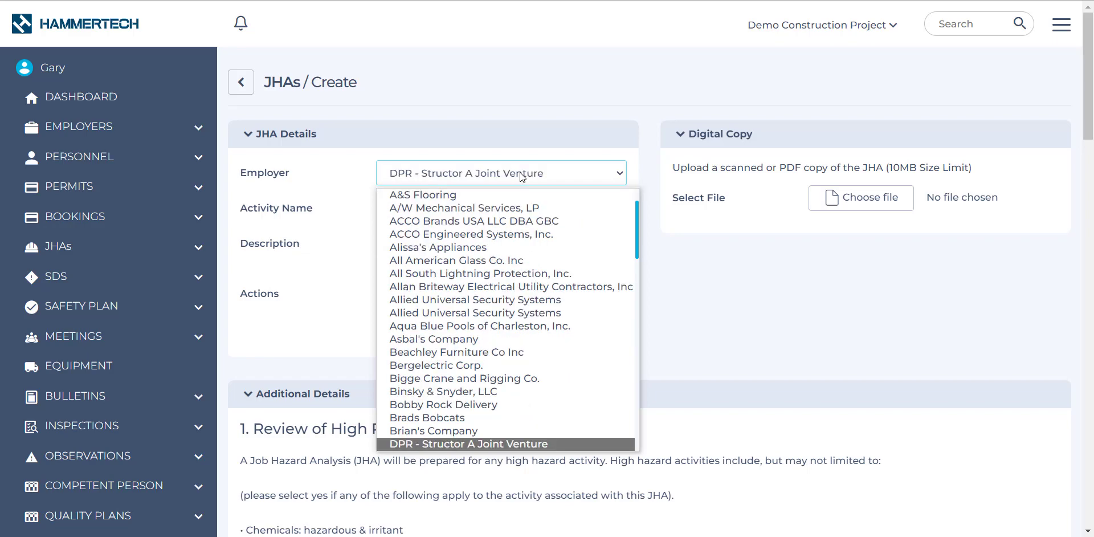
scroll(489, 366, "down", 3)
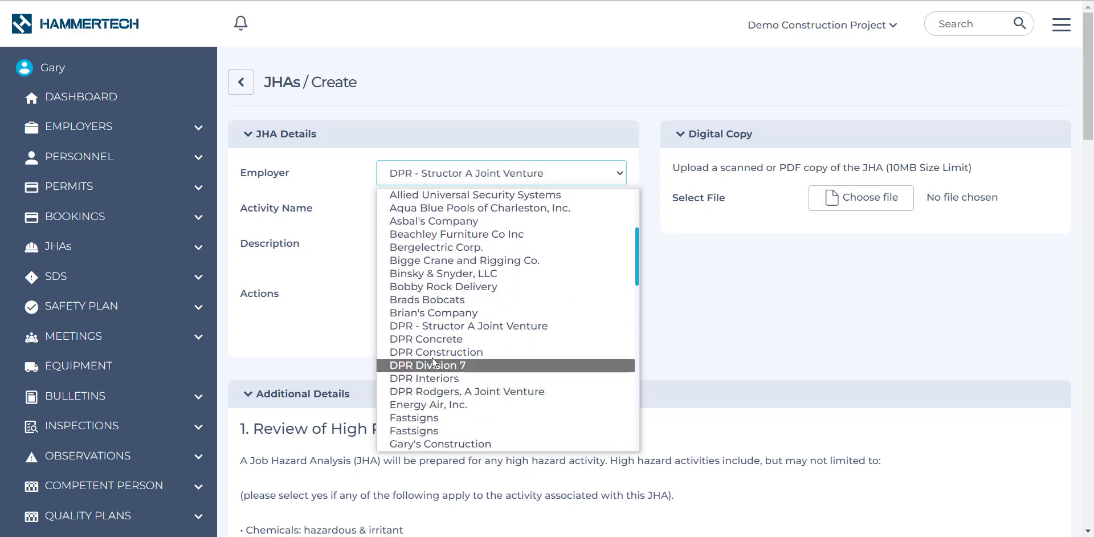
left_click(433, 341)
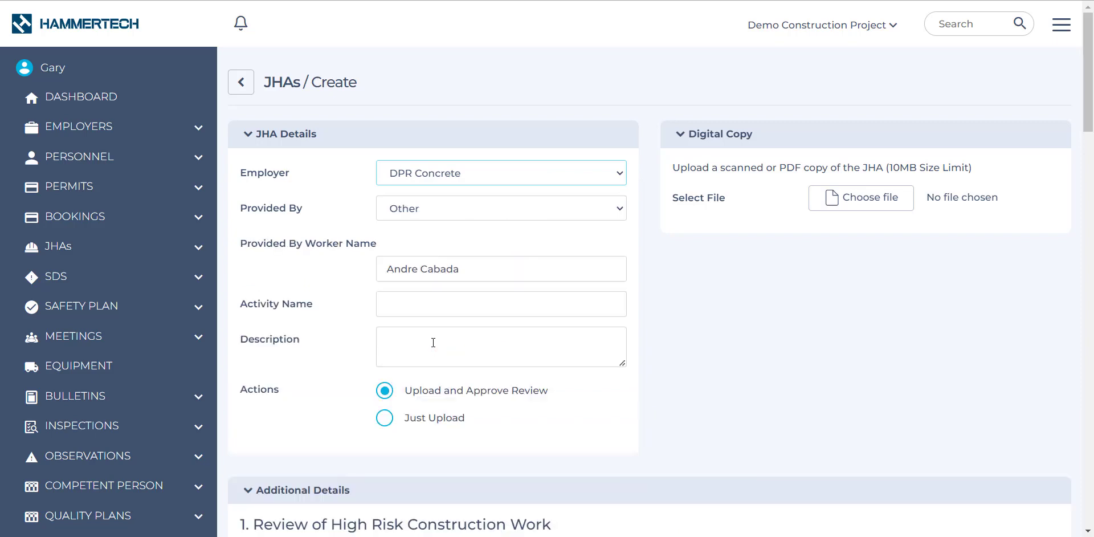
Fill in the JHA details with the first listed worker as provider, activity name "formwork" and description "description".
left_click(488, 209)
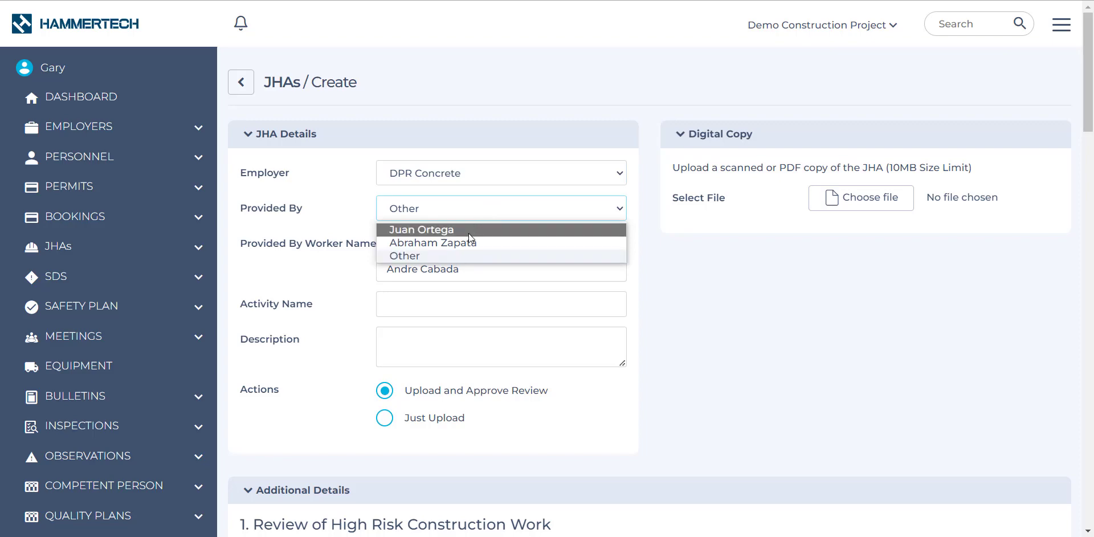
left_click(472, 229)
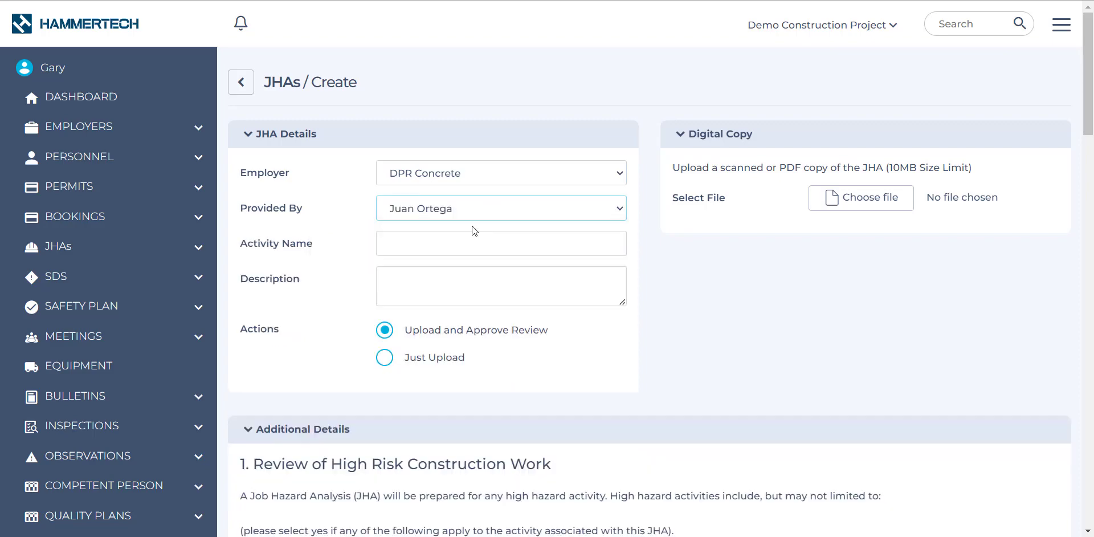
left_click(393, 238)
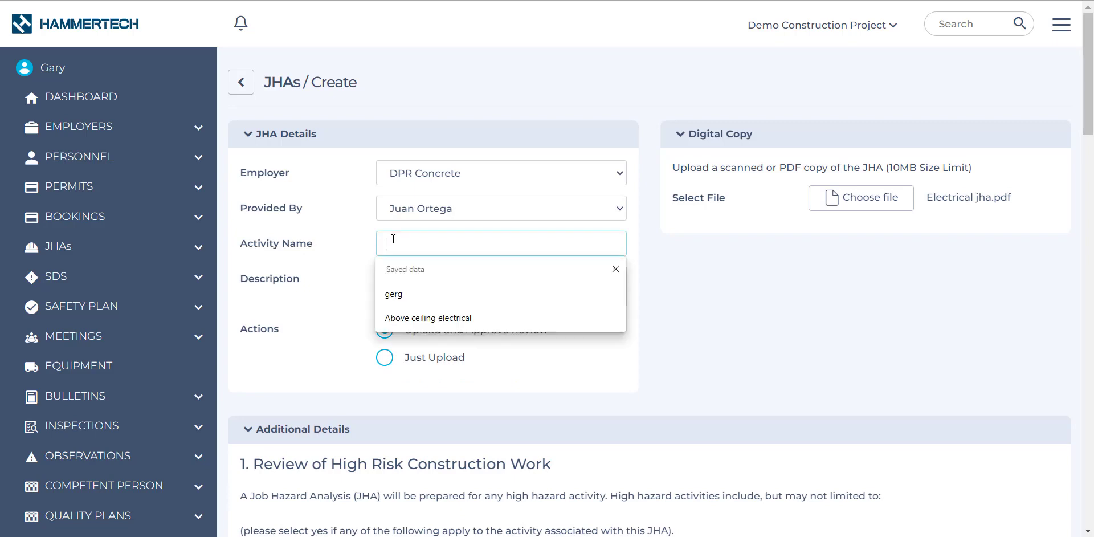
type("formwork")
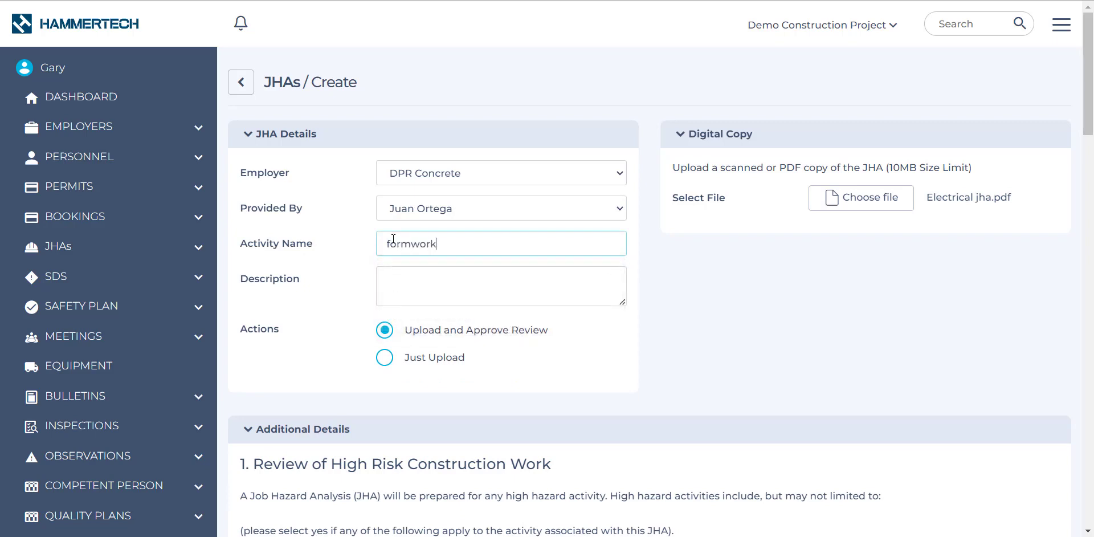
left_click(390, 278)
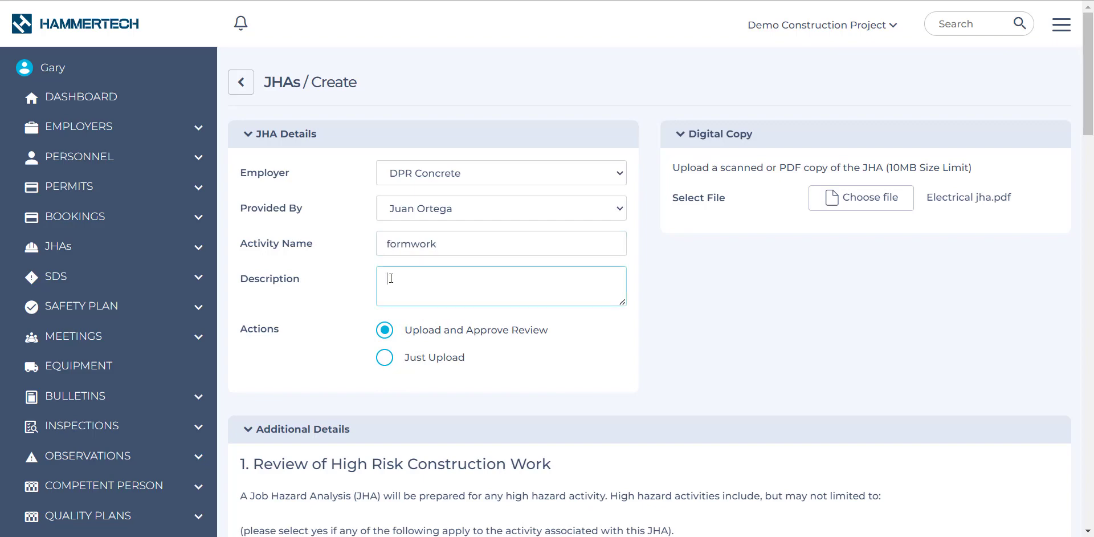
type("description")
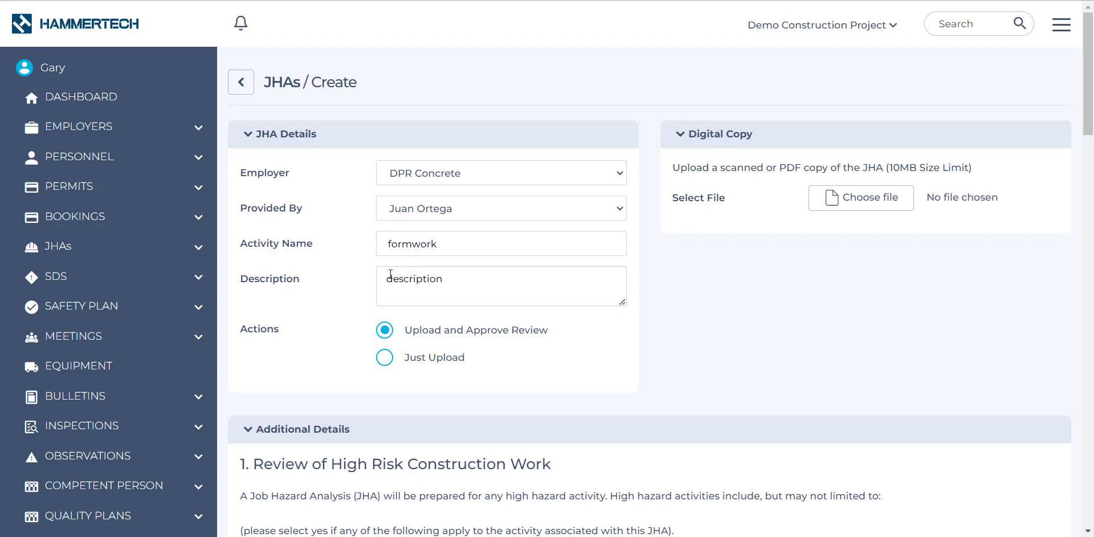
Attach the "Electrical jha" PDF as the digital copy of the JHA.
left_click(864, 201)
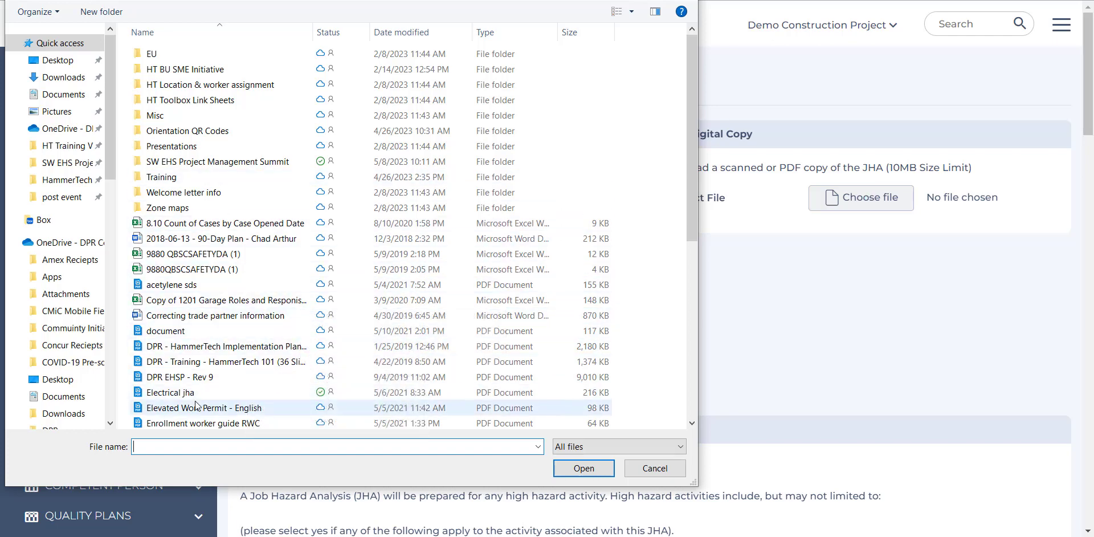
left_click(171, 392)
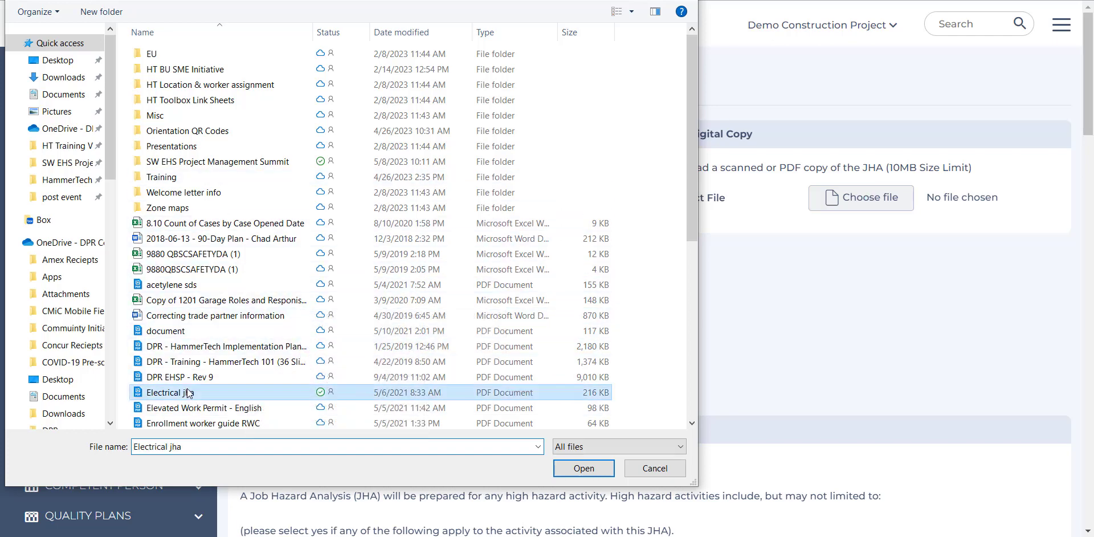
left_click(593, 468)
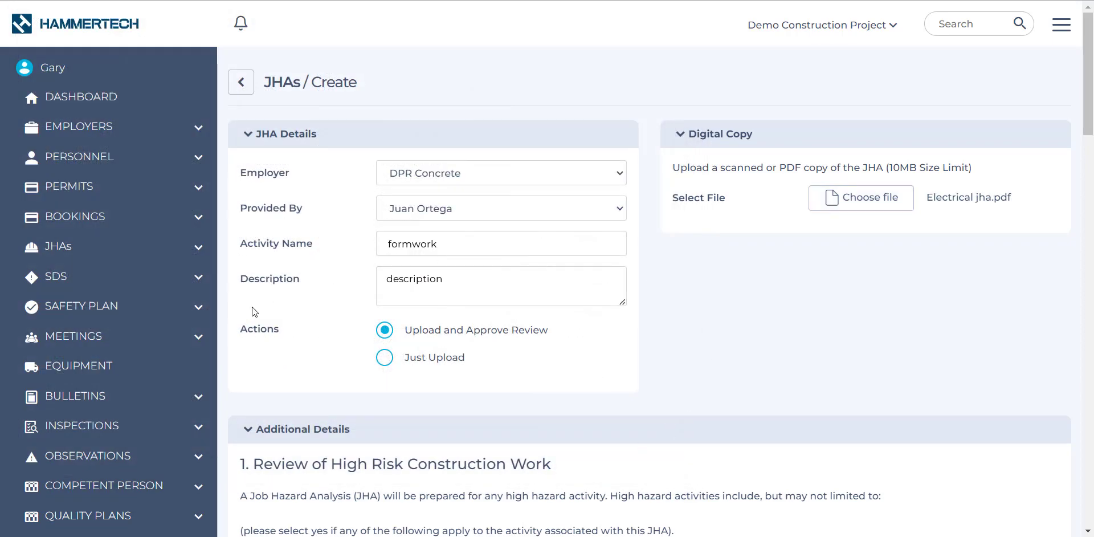
Set the JHA's action to Just Upload instead of approving the review.
left_click_drag(242, 330, 288, 328)
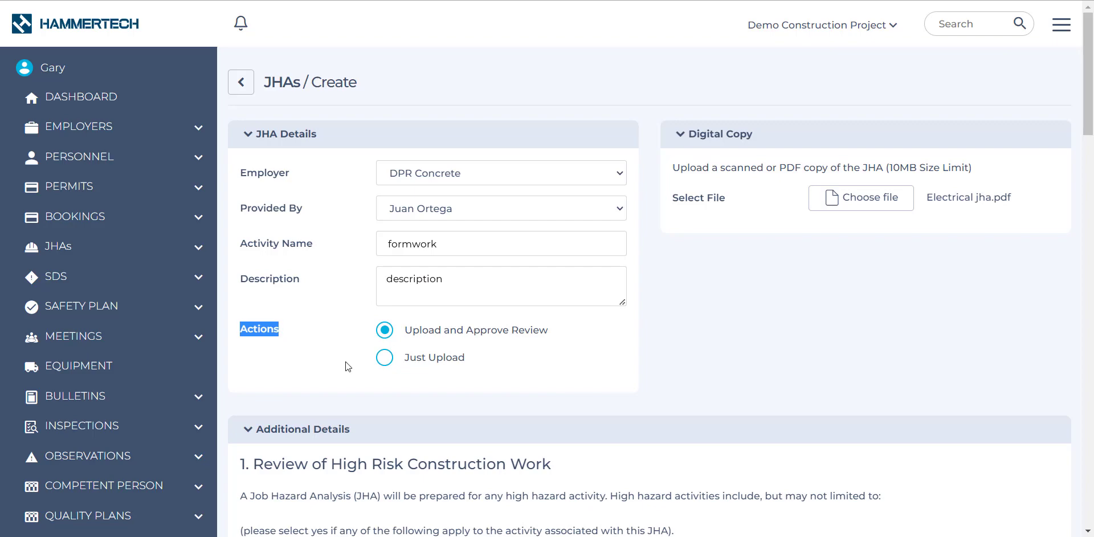
left_click(407, 335)
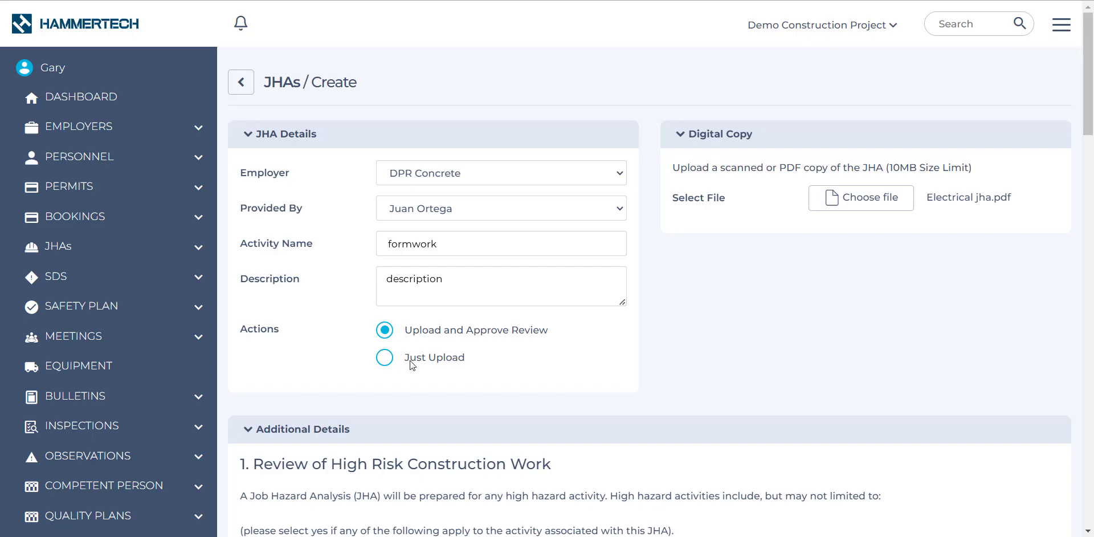
left_click(386, 358)
Review the high risk construction work criteria and download the JHA Hierarchy Document.
scroll(761, 365, "down", 7)
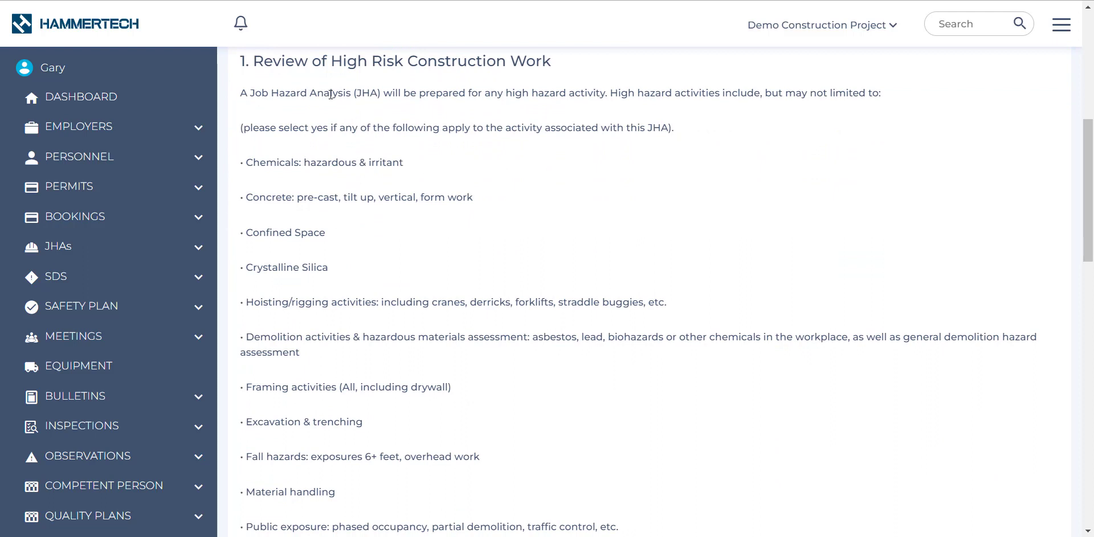
left_click_drag(254, 58, 569, 71)
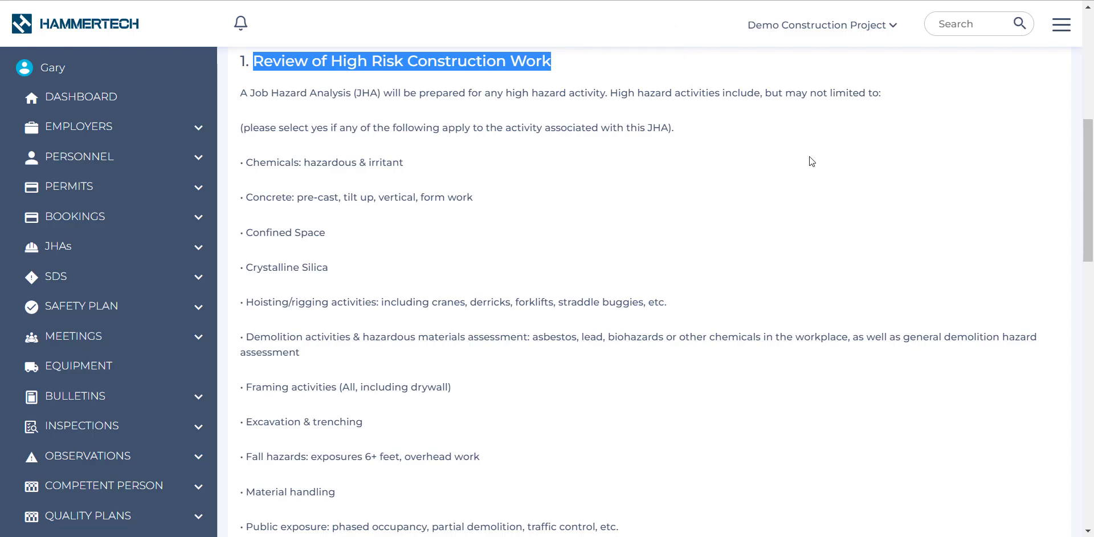
scroll(818, 135, "down", 7)
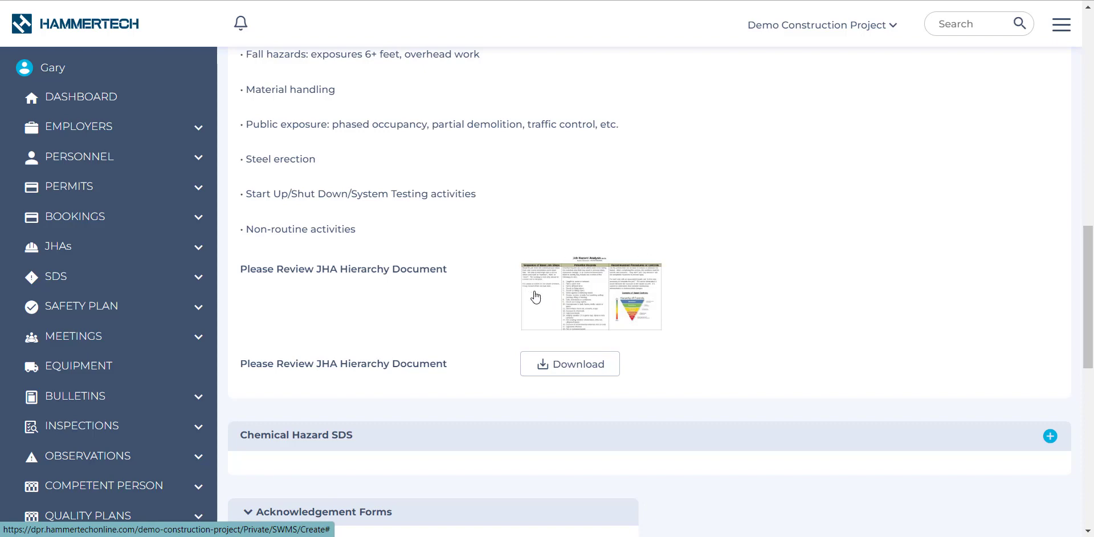
left_click(574, 370)
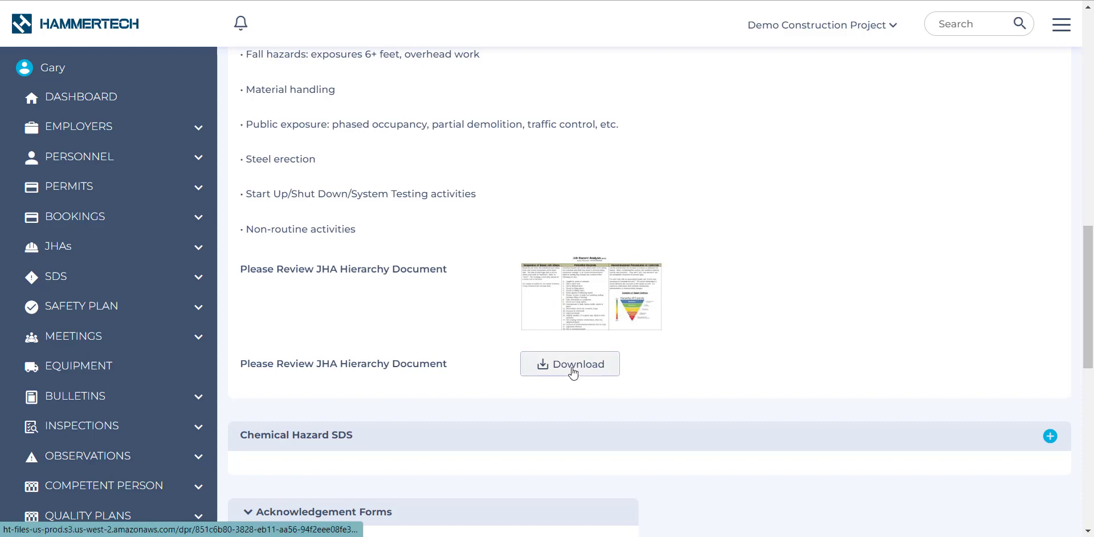
Begin adding a chemical hazard SDS to the JHA, choose Existing and search for "liq".
scroll(843, 308, "down", 4)
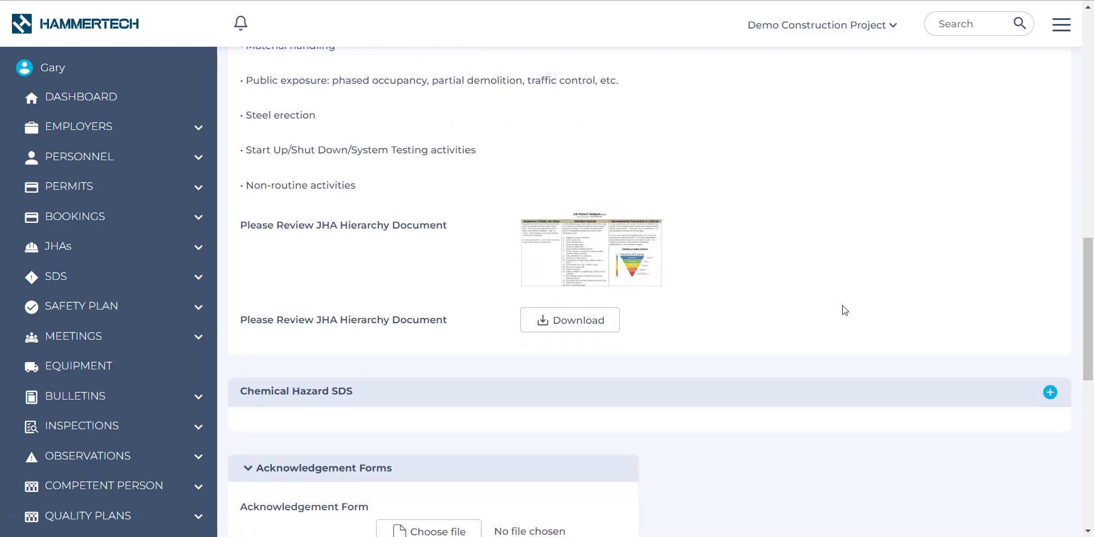
scroll(845, 309, "down", 1)
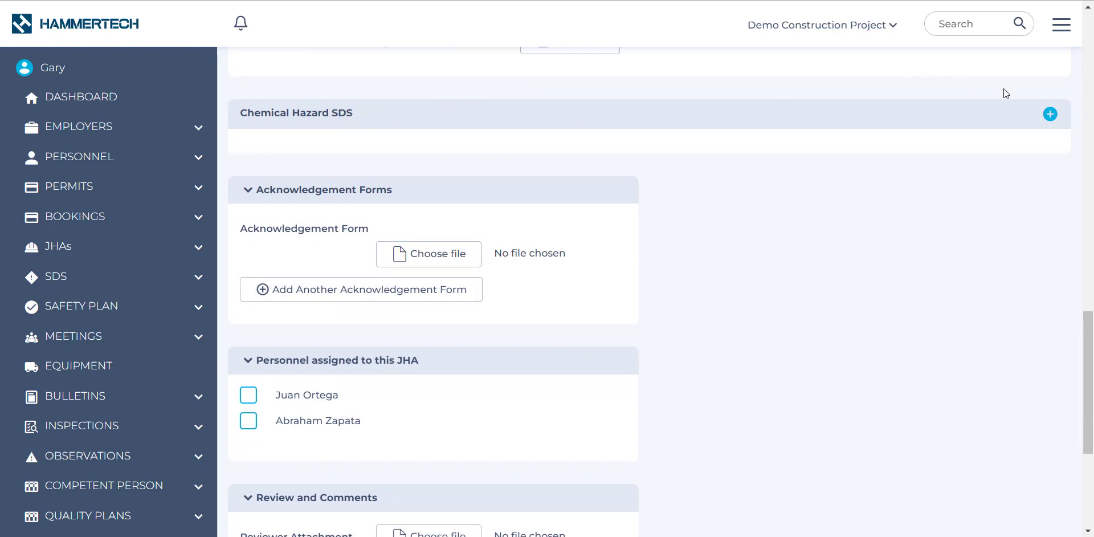
left_click(1050, 115)
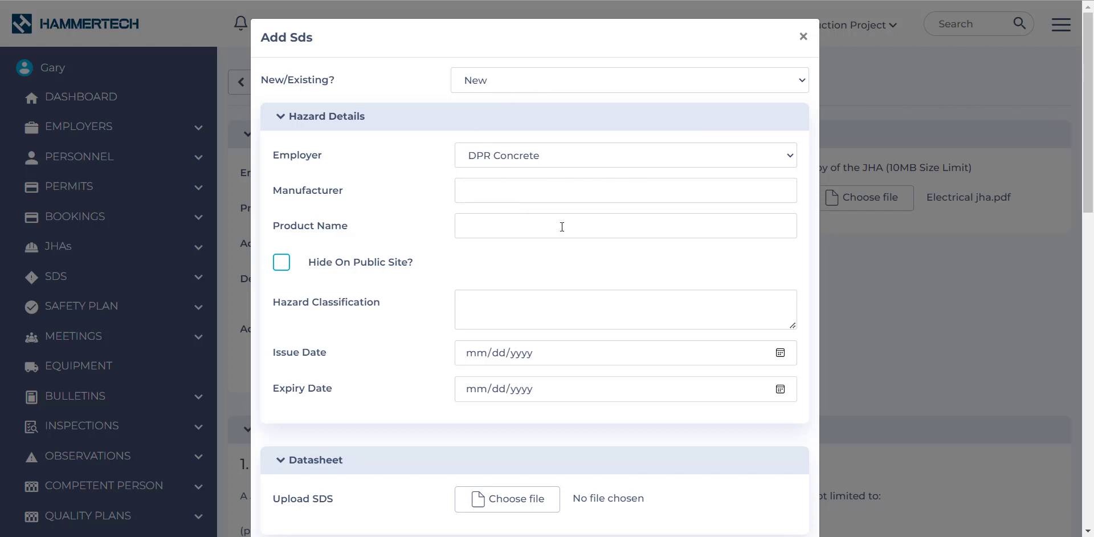
left_click(501, 81)
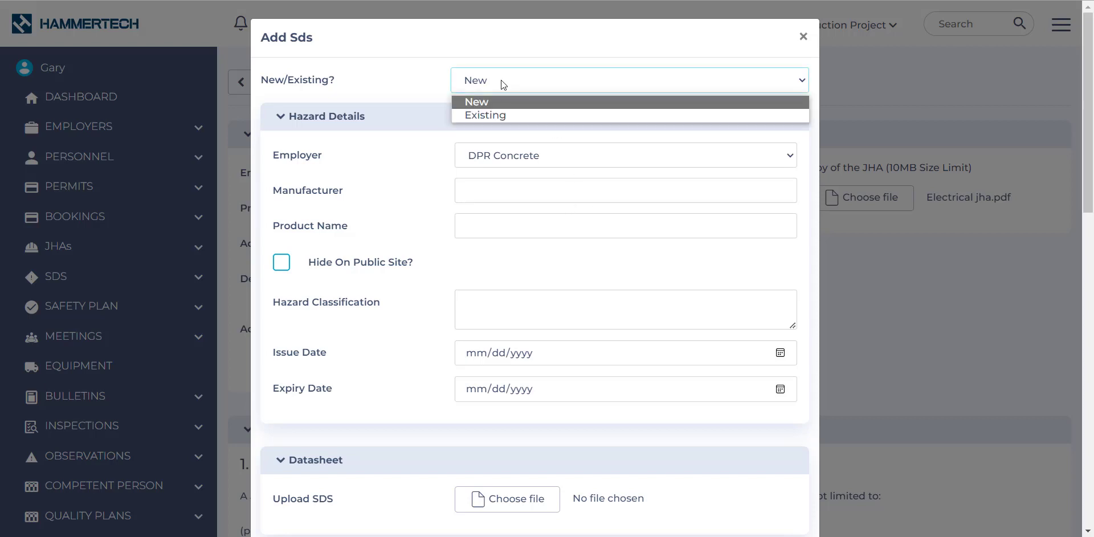
left_click(491, 114)
left_click(490, 115)
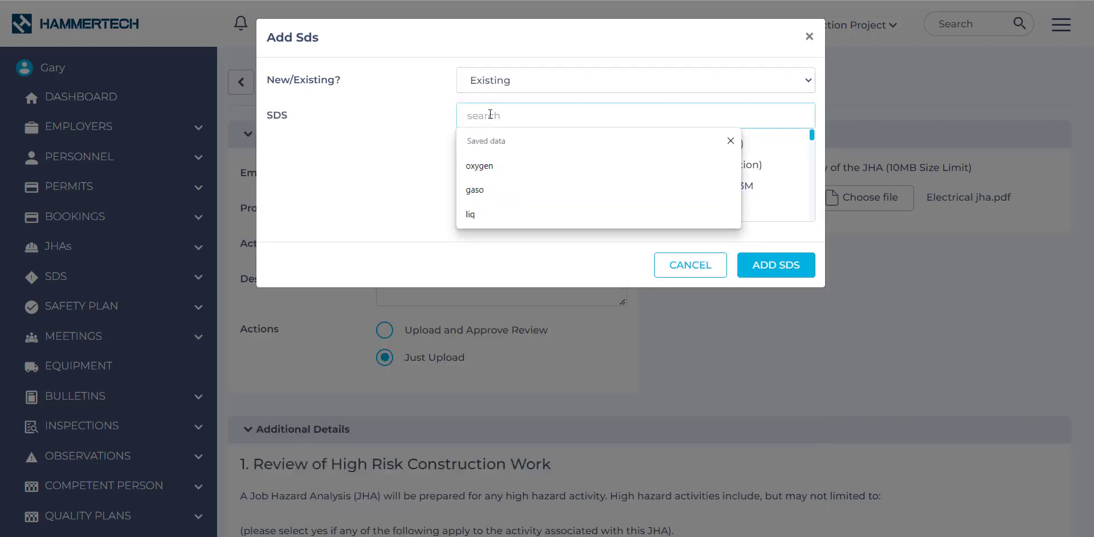
type("liq")
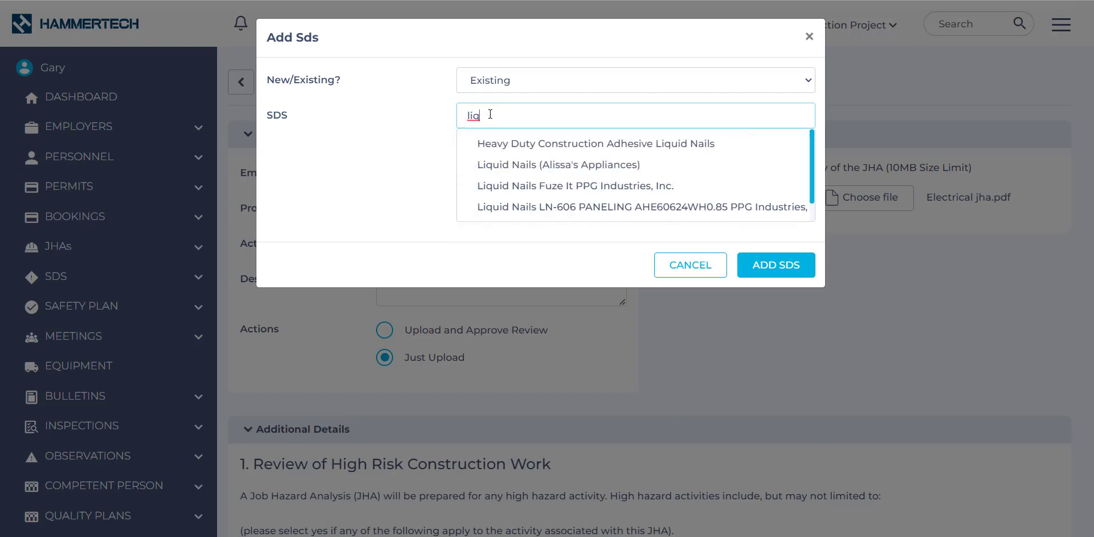
Select the Heavy Duty Construction Adhesive Liquid Nails SDS, check its details and add it to the JHA.
left_click(546, 147)
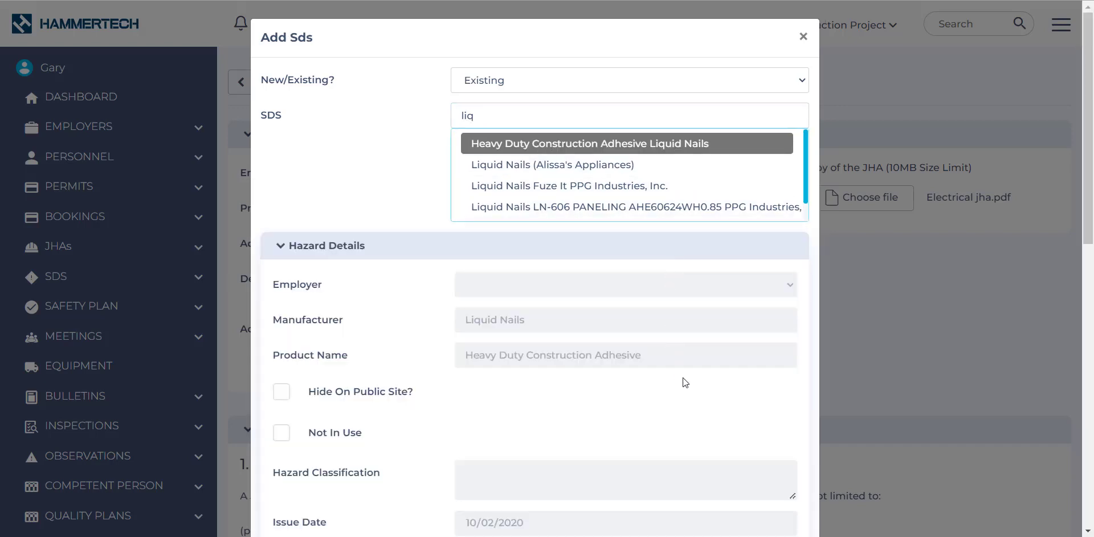
scroll(600, 306, "down", 7)
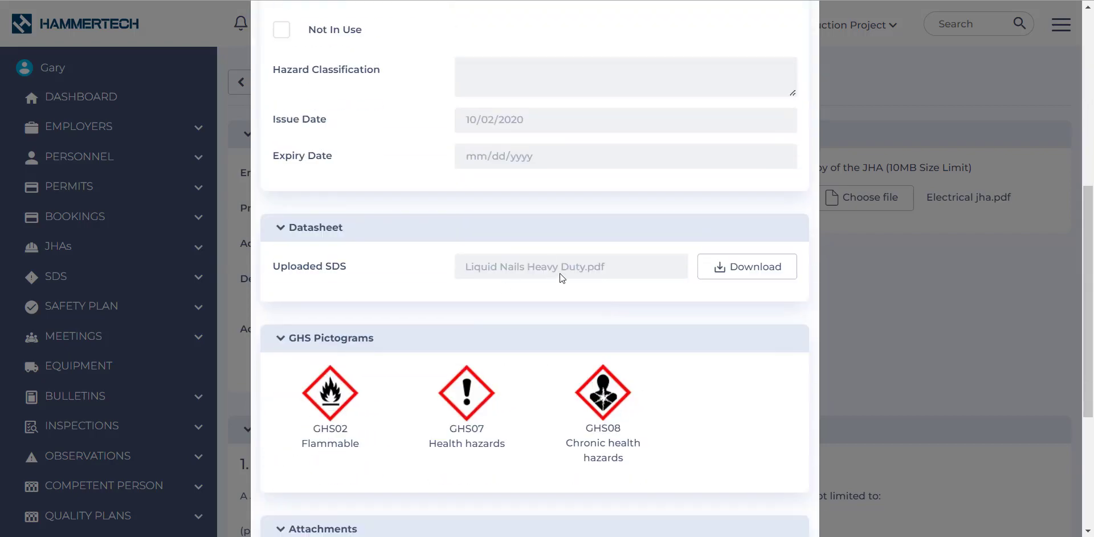
scroll(616, 273, "down", 4)
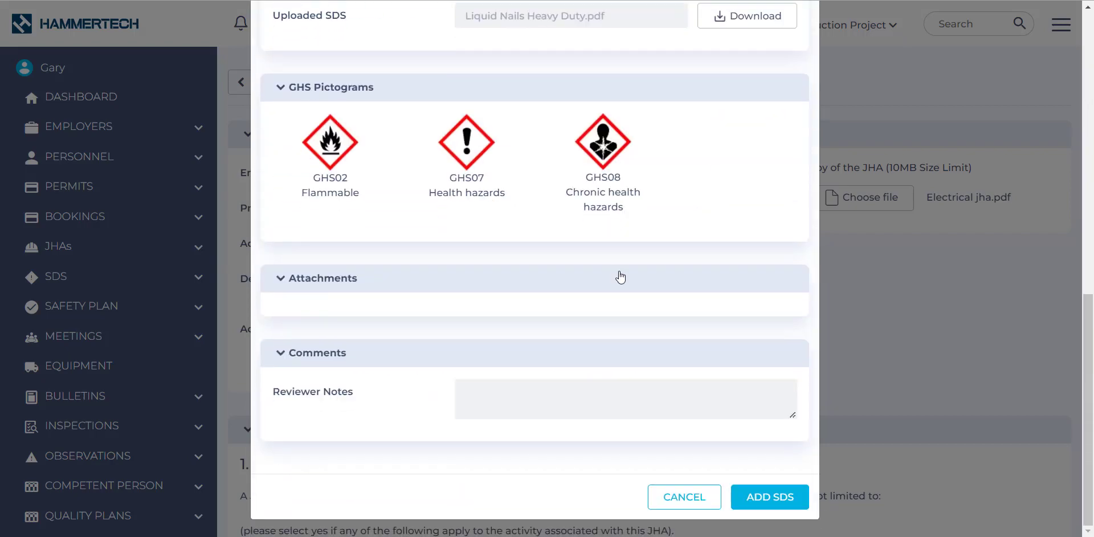
left_click(764, 501)
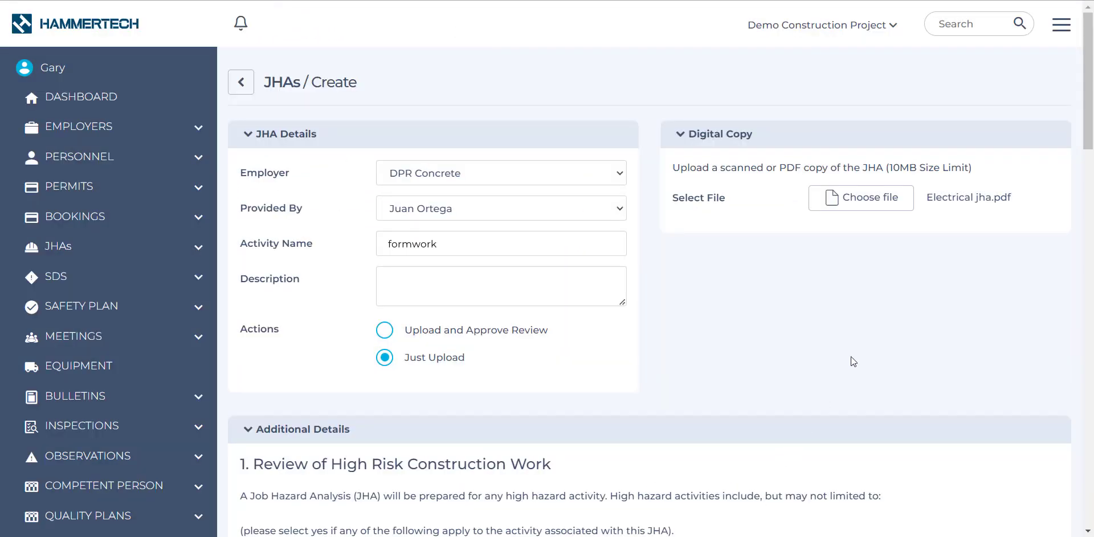
Add a second acknowledgement form upload entry to the JHA.
scroll(902, 353, "down", 12)
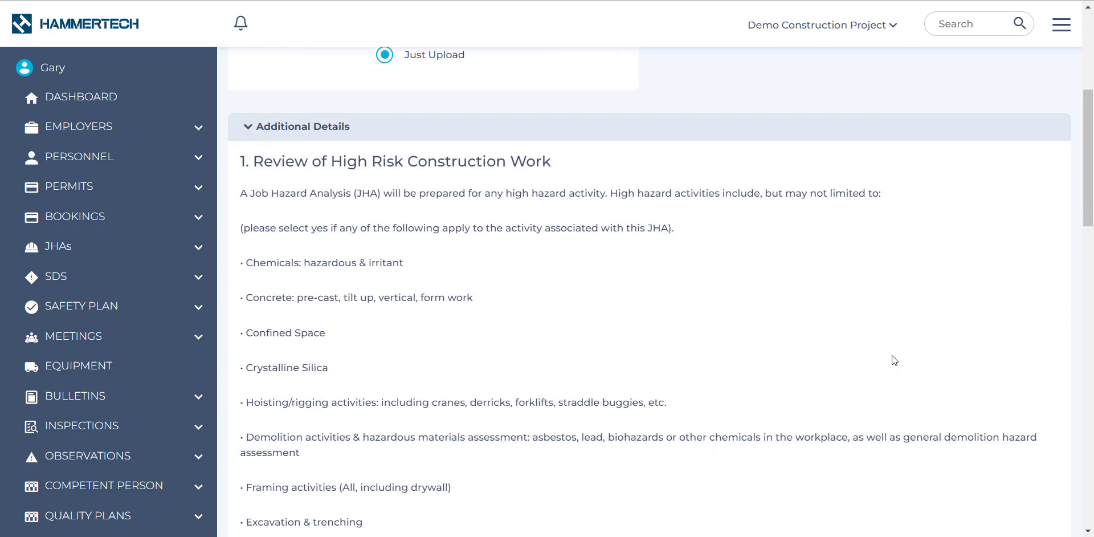
scroll(881, 355, "down", 6)
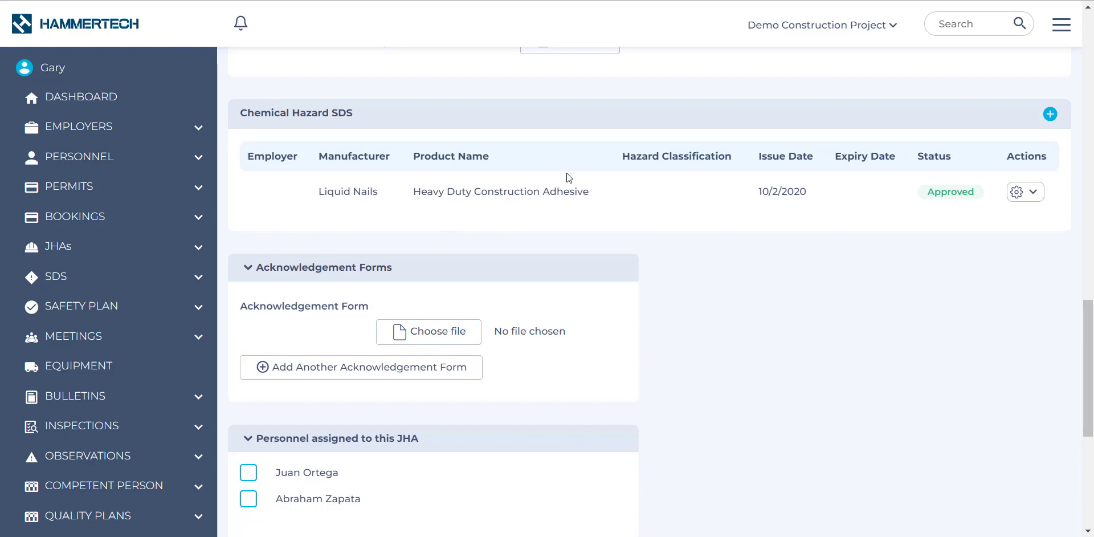
scroll(769, 302, "down", 3)
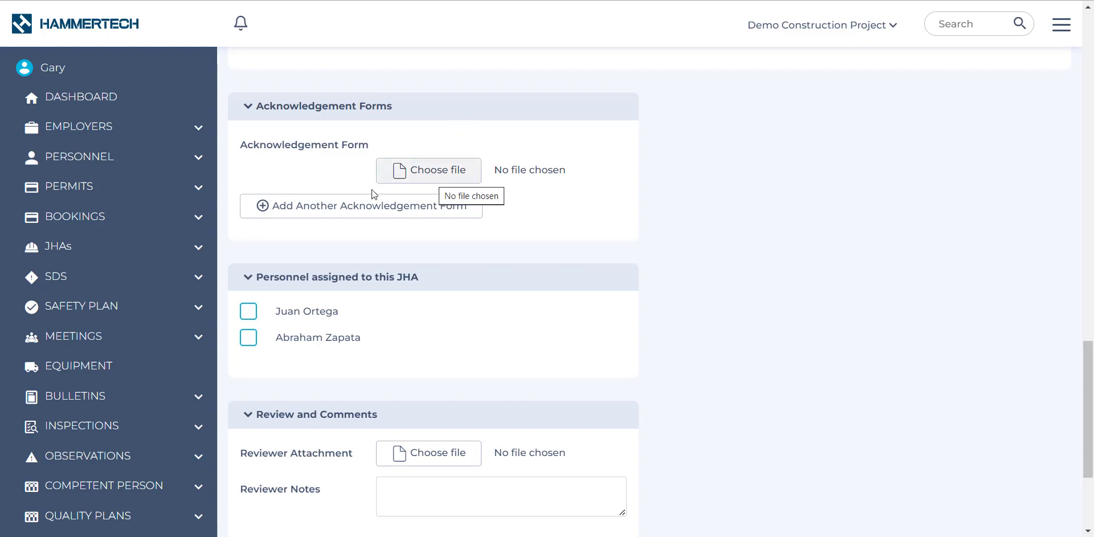
left_click(313, 207)
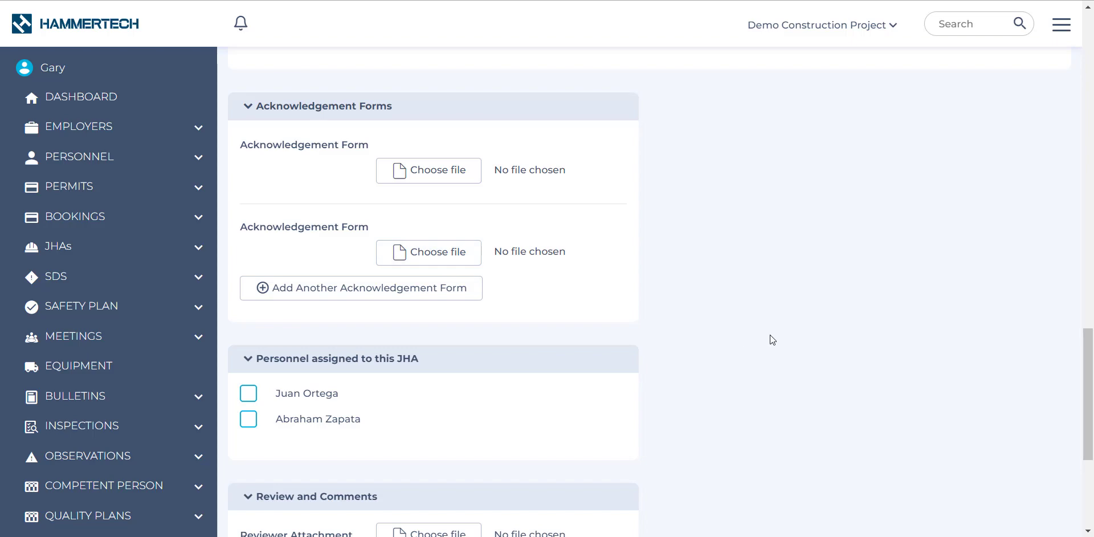
Expand the JHA Review Checklist and answer Yes to the job steps, hierarchy of controls and project specific questions.
scroll(1011, 507, "down", 5)
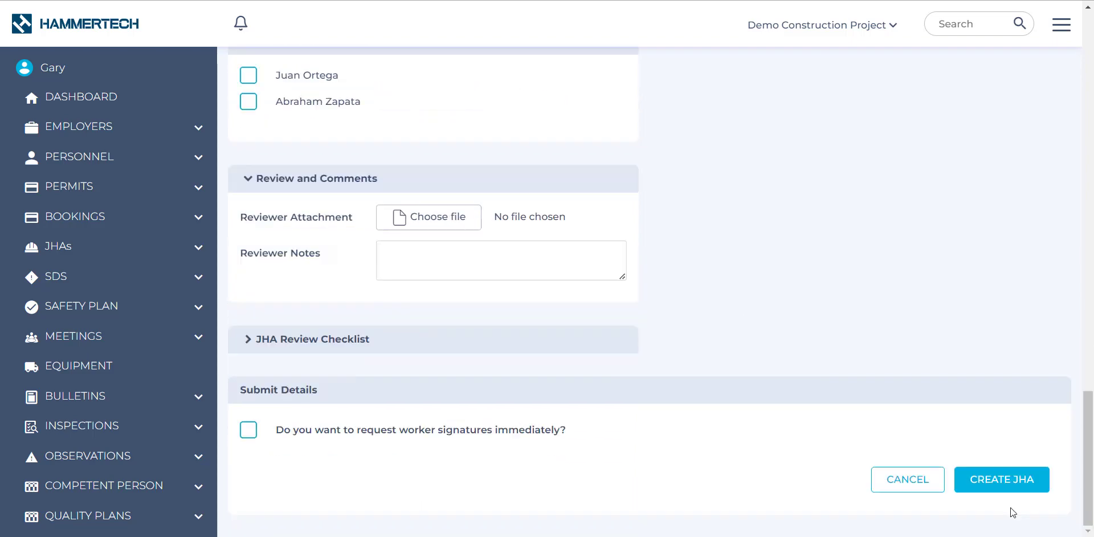
left_click(244, 343)
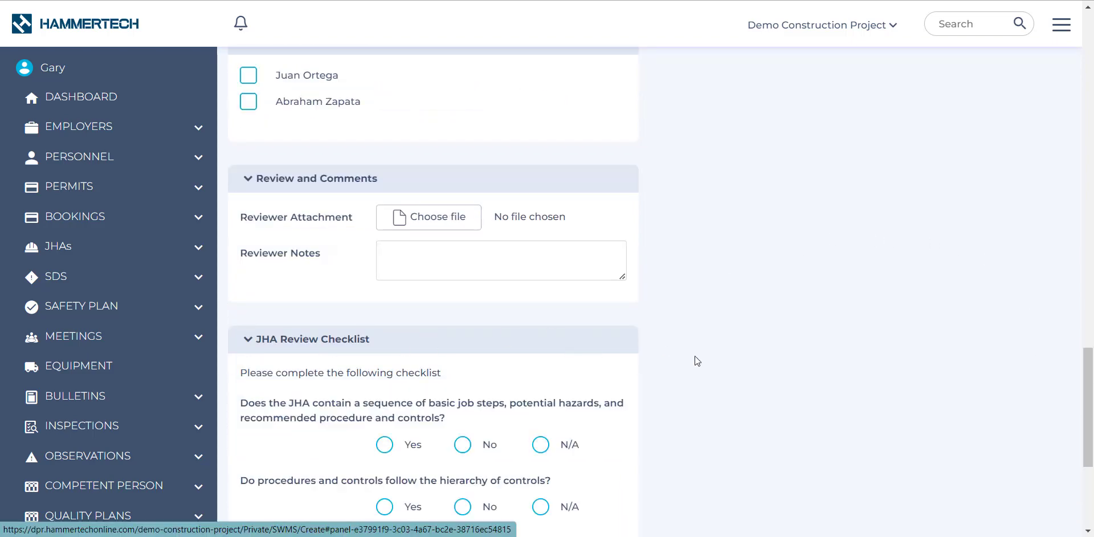
scroll(696, 358, "down", 4)
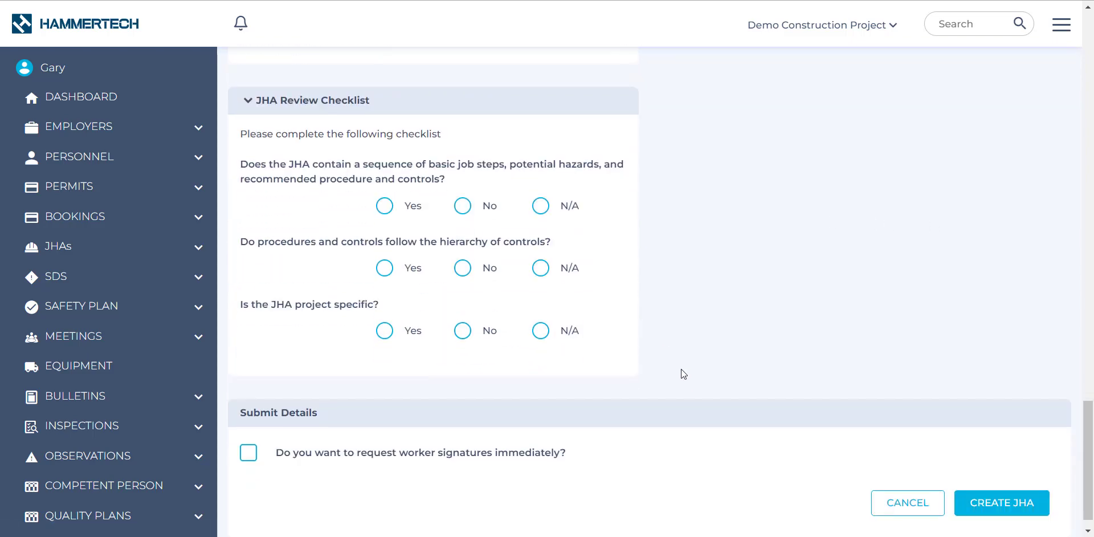
left_click(384, 205)
left_click(385, 267)
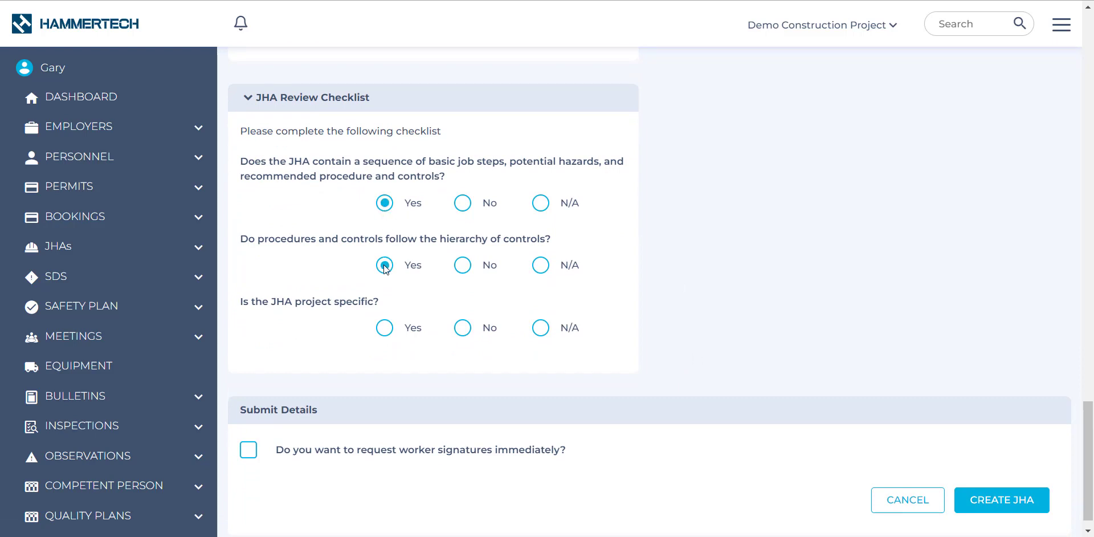
left_click(385, 328)
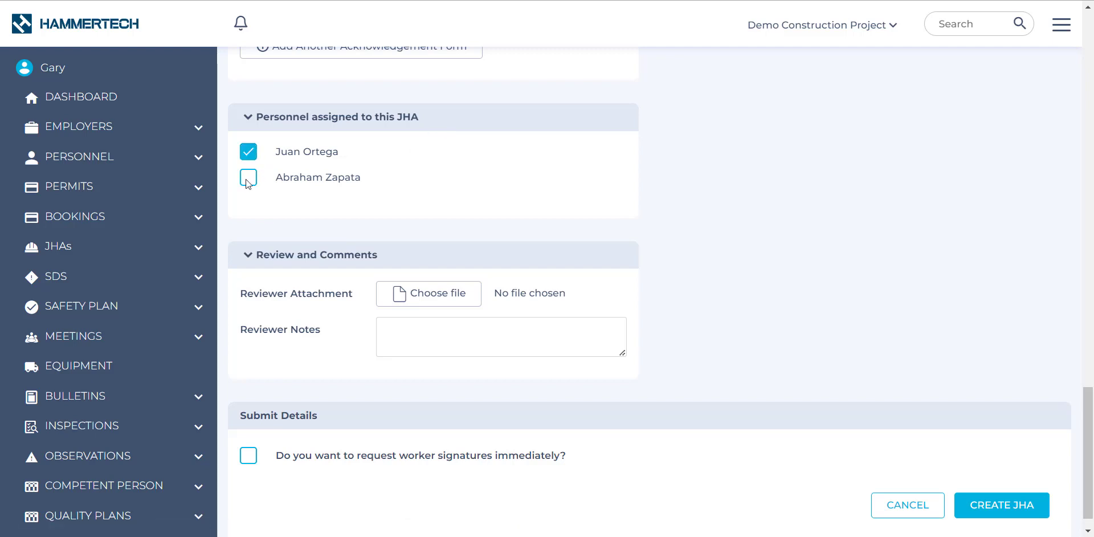
Opt to request worker signatures immediately in the submit details and create the JHA.
scroll(684, 215, "down", 1)
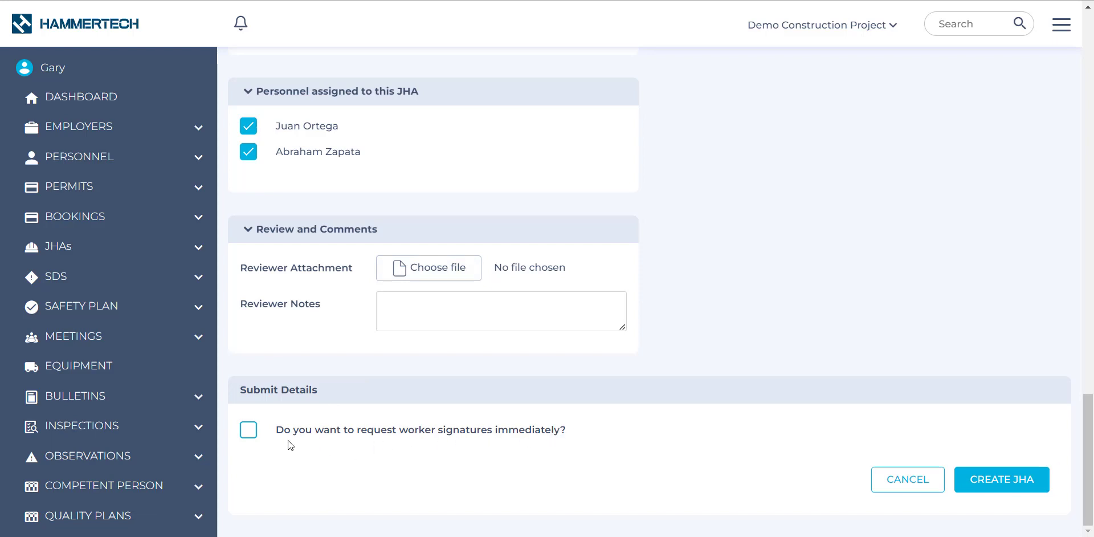
left_click(248, 431)
left_click(1001, 486)
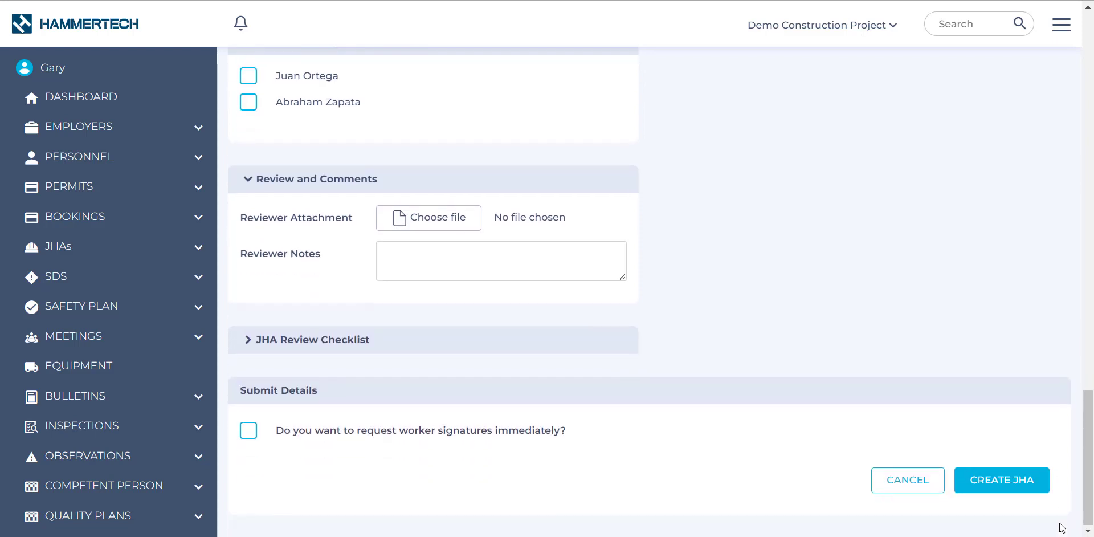